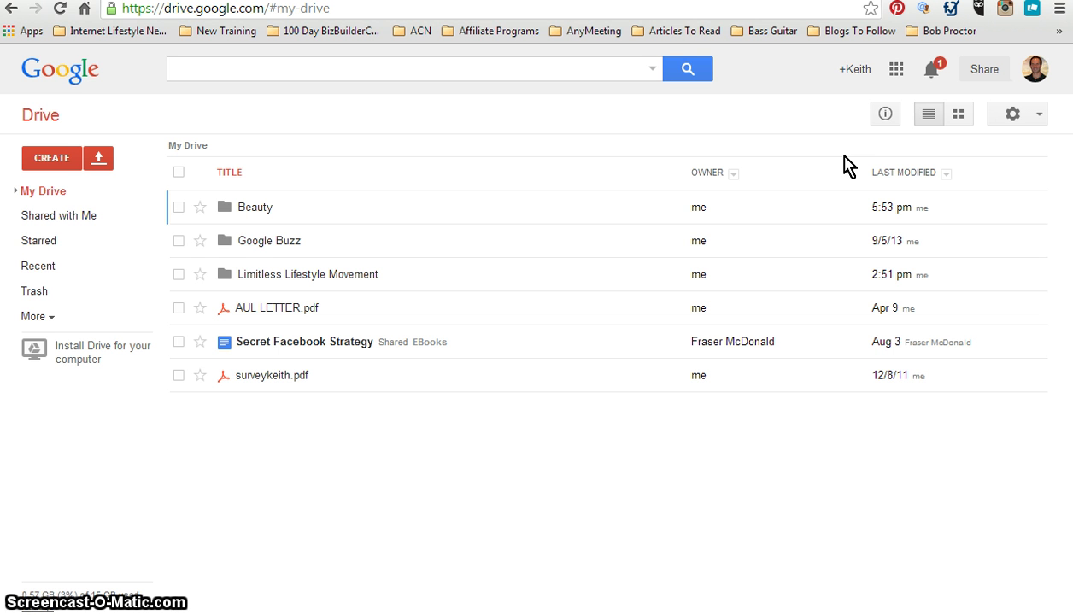
Step: Open the gear settings menu showing display density options, with Comfortable checked
click(985, 151)
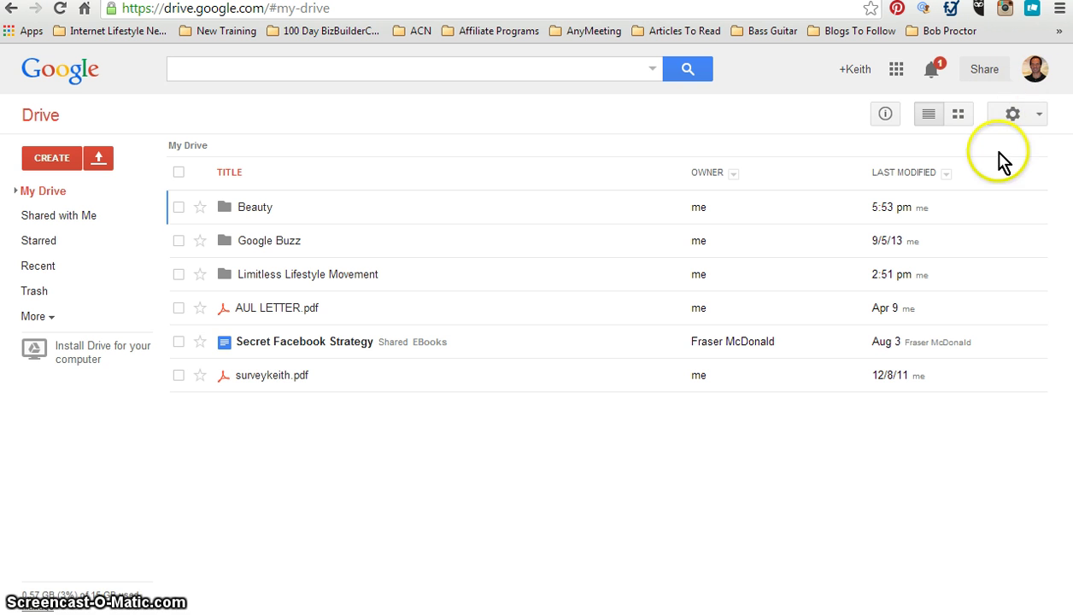
click(1039, 117)
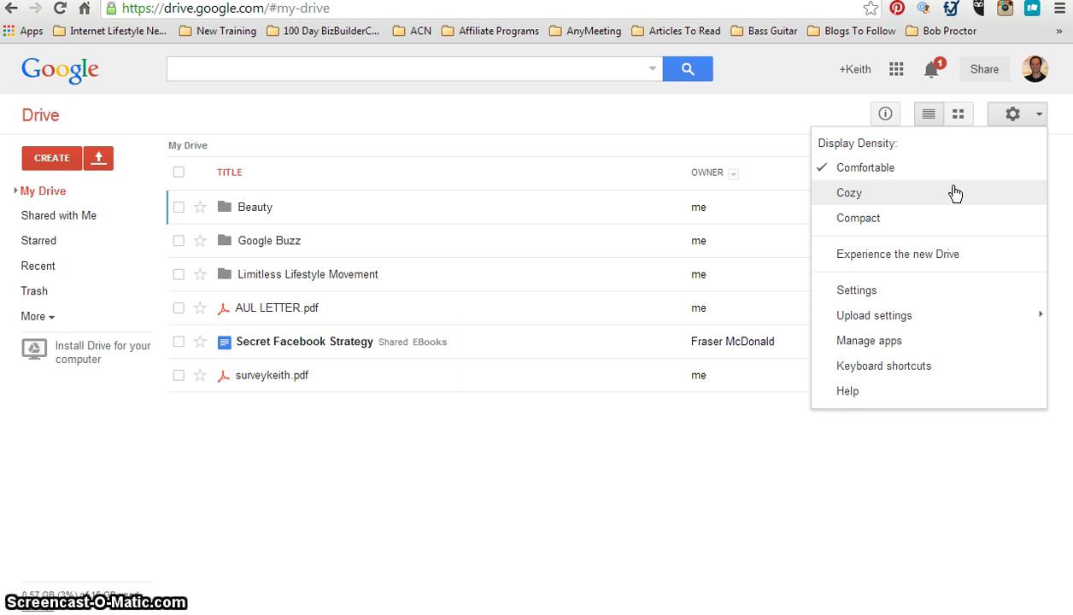
click(928, 175)
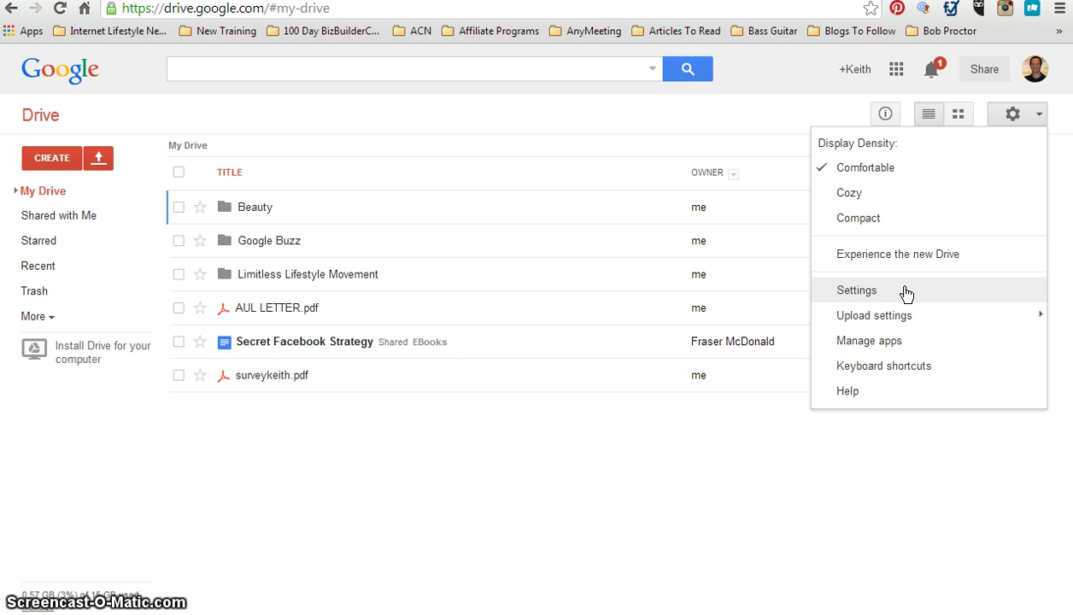
click(929, 182)
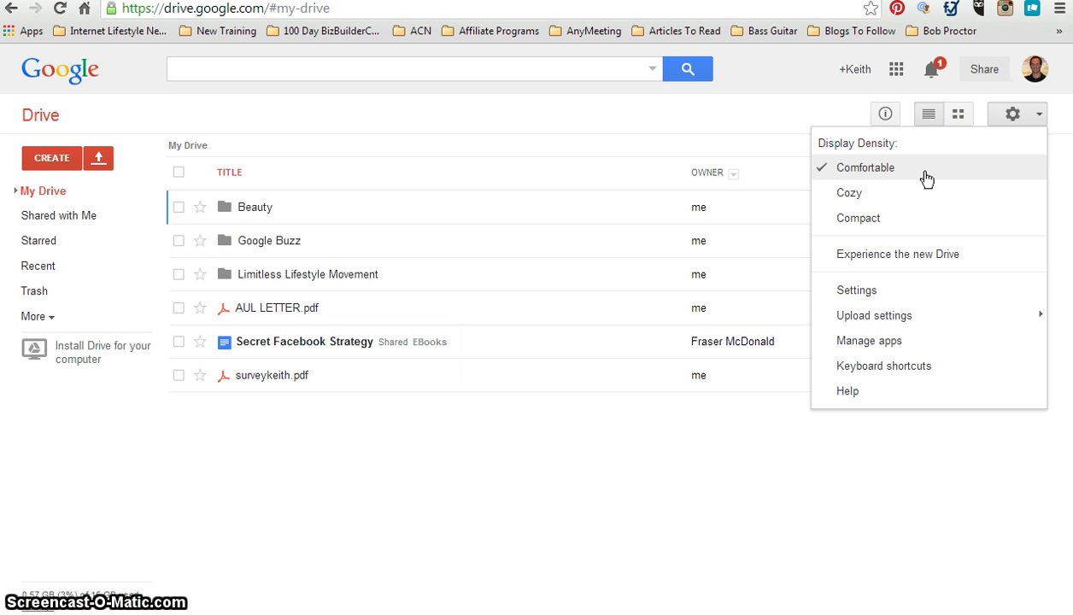
click(917, 173)
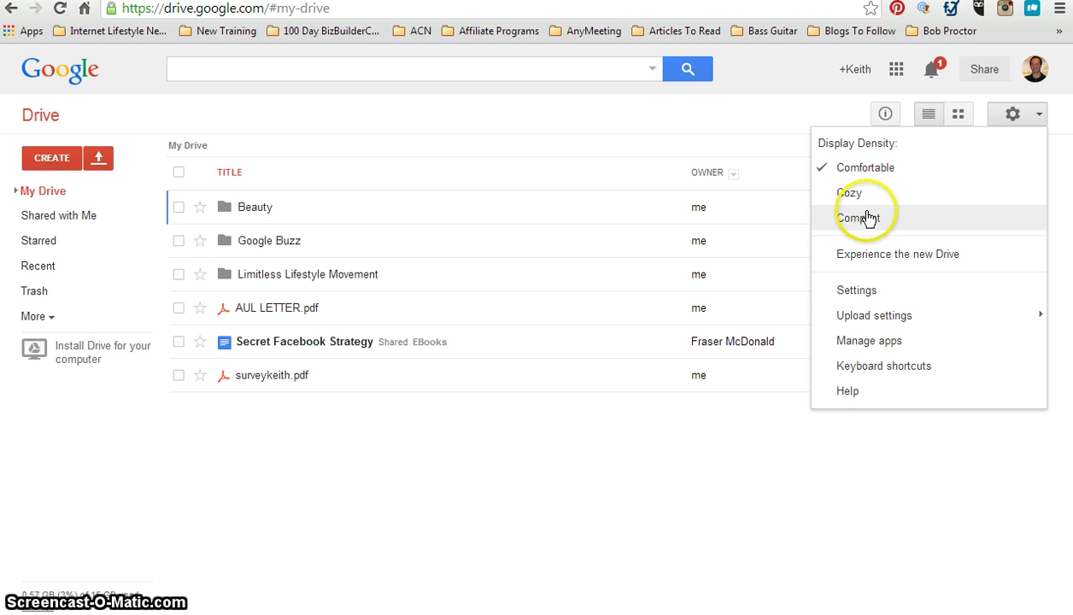
click(891, 291)
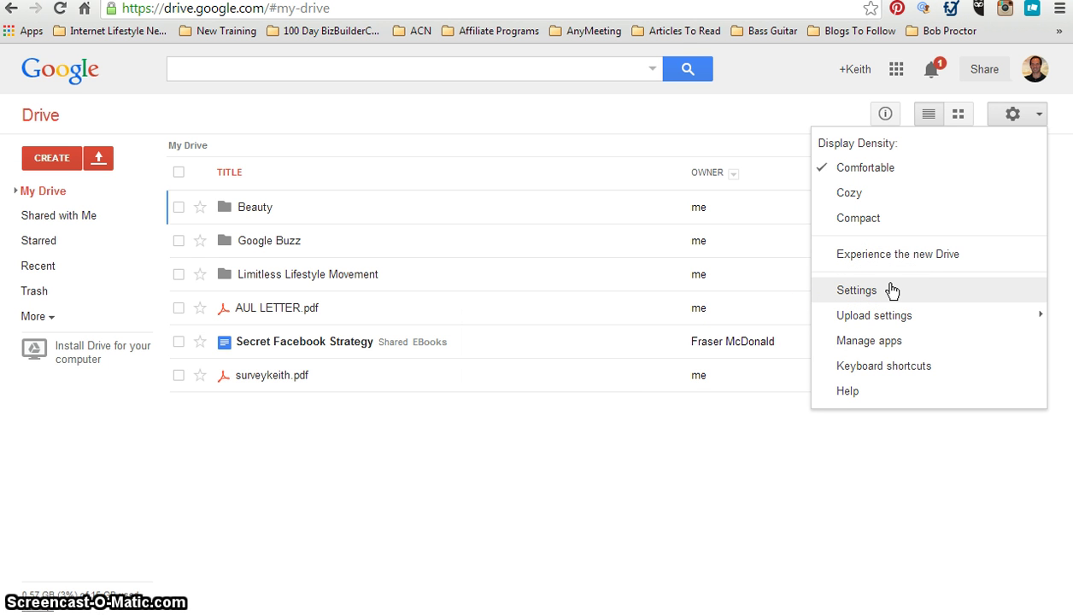
click(902, 190)
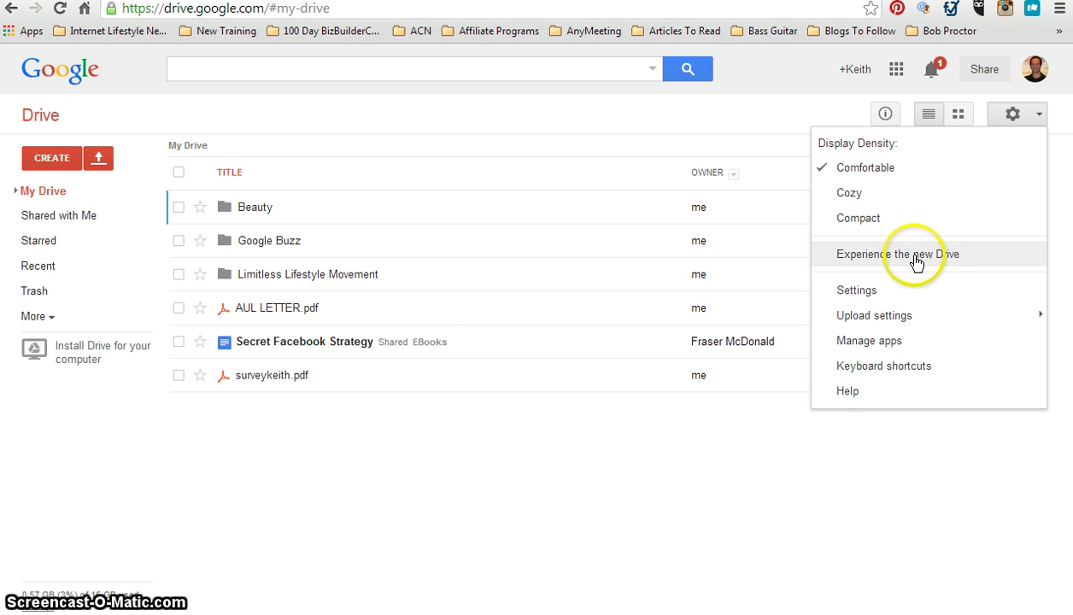
Step: Open Drive Settings on the General tab, showing English (United States) language and storage usage
click(865, 289)
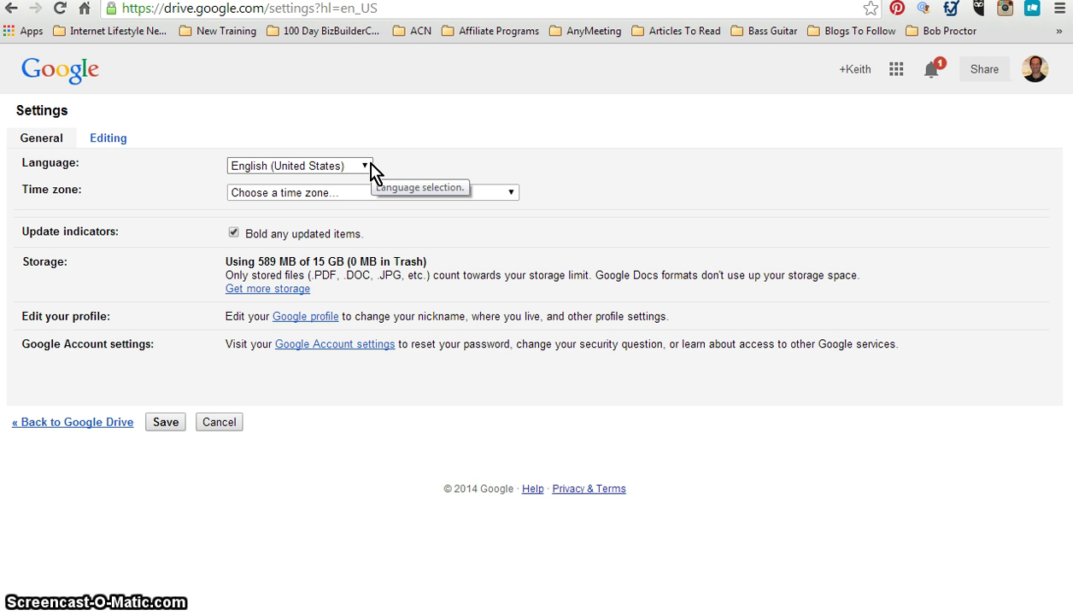
click(367, 167)
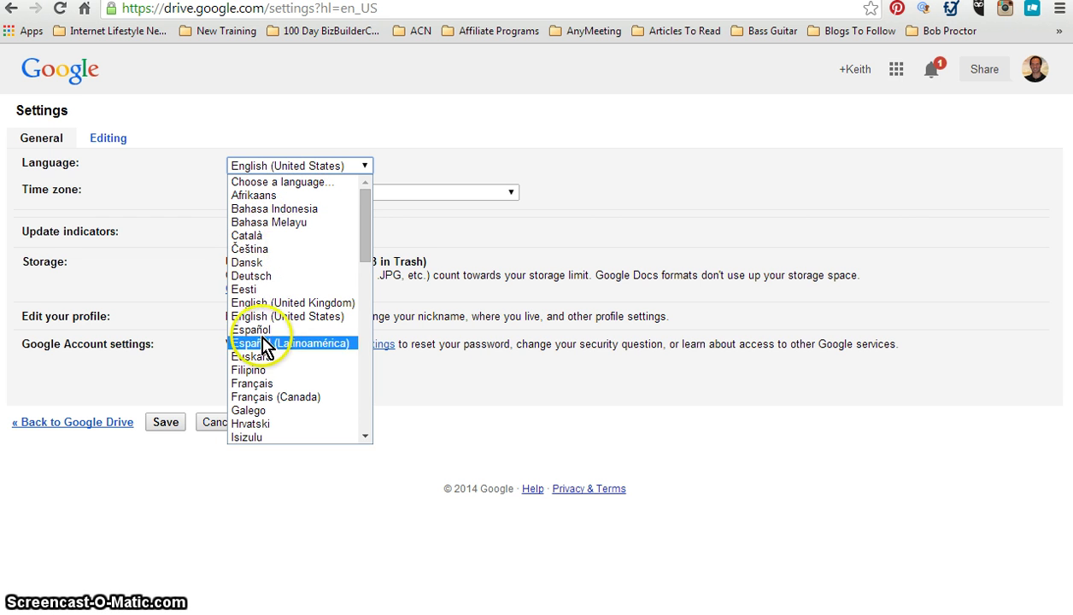
click(299, 253)
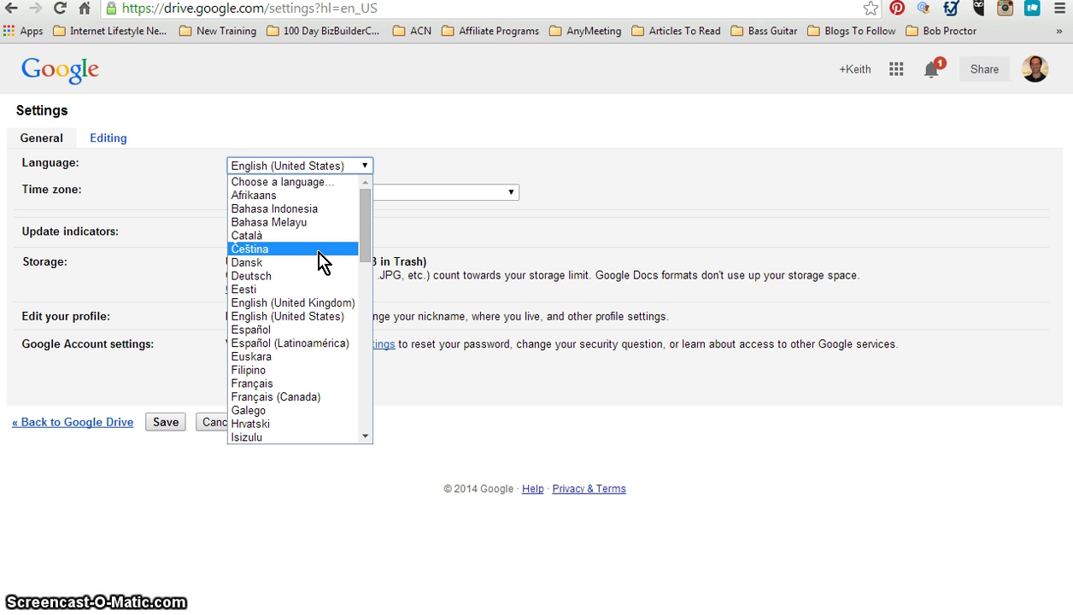
click(393, 174)
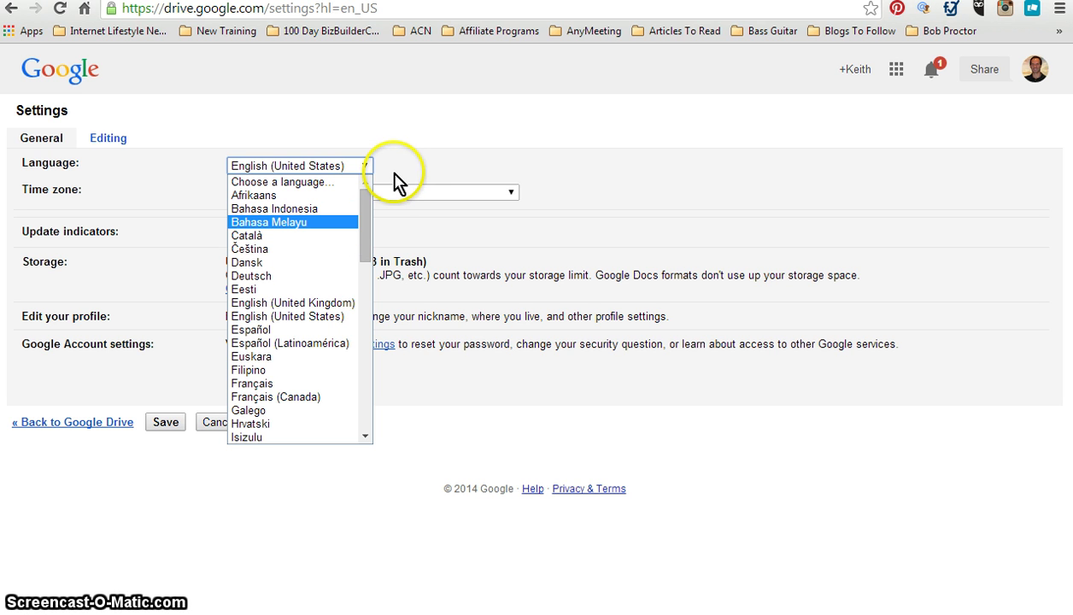
click(374, 170)
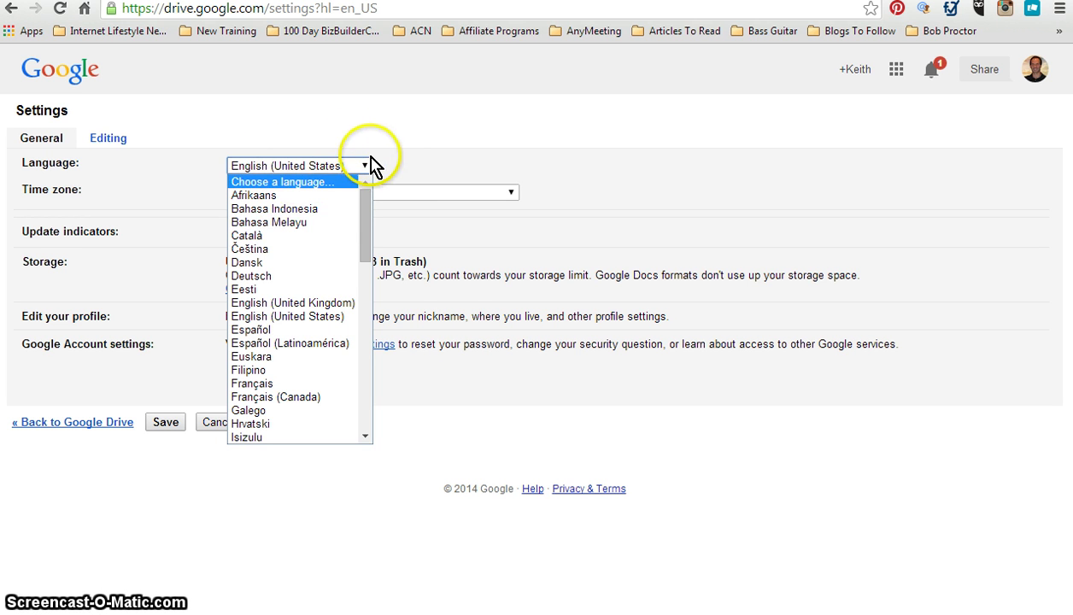
click(401, 159)
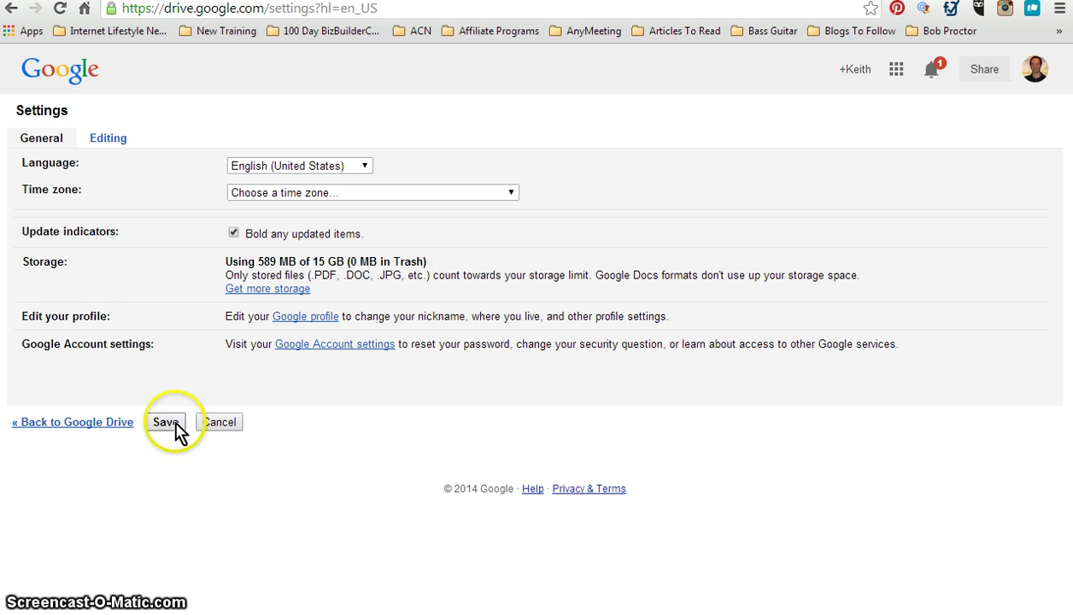
Step: Save the unchanged settings, keeping English (United States), and return to My Drive
click(174, 420)
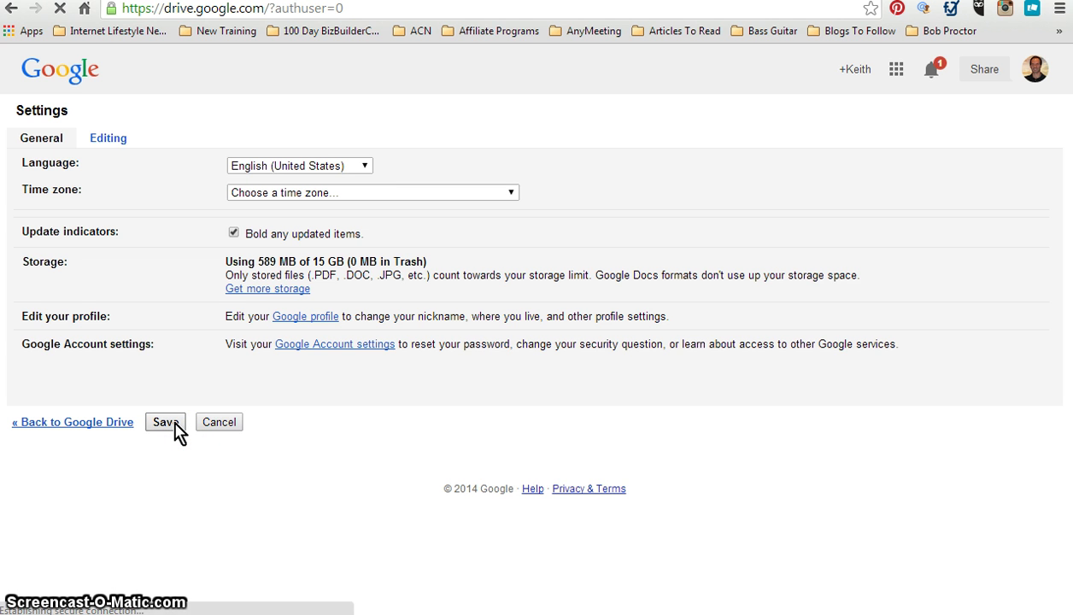